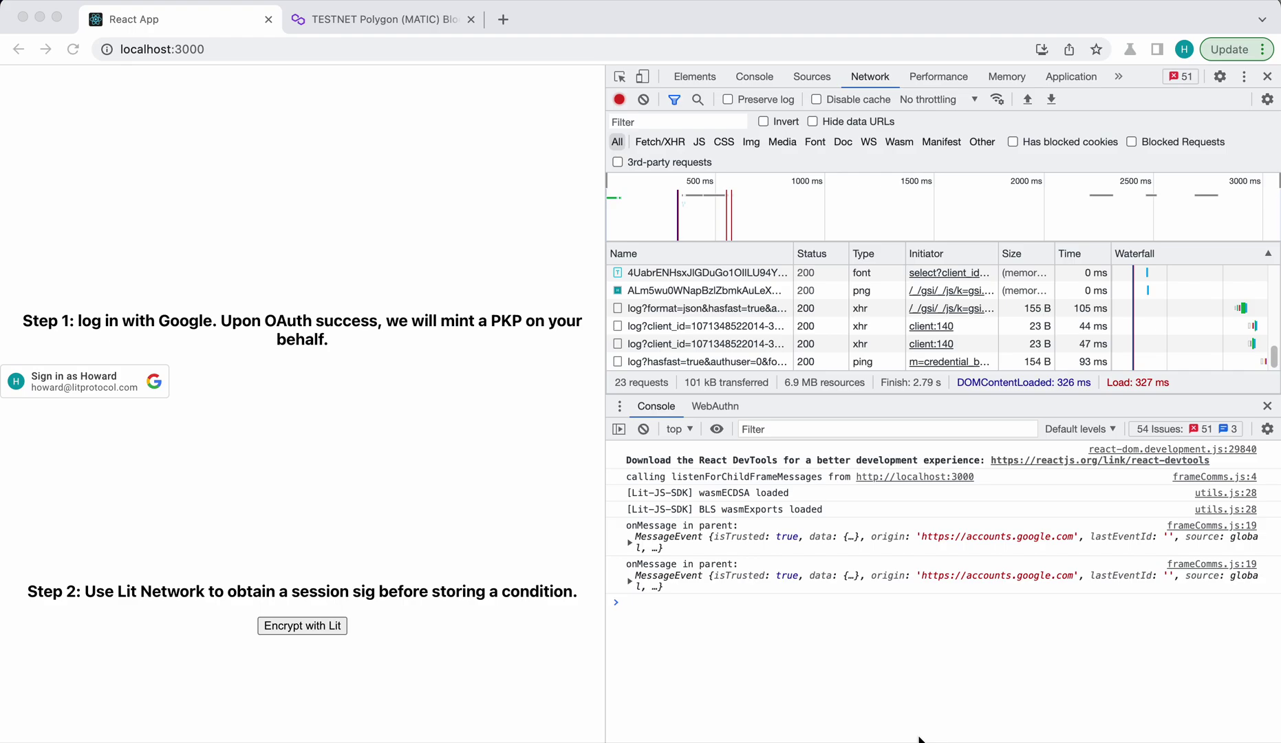
Step: Sign in with the Google account from the demo app's sign-in button
left_click(280, 448)
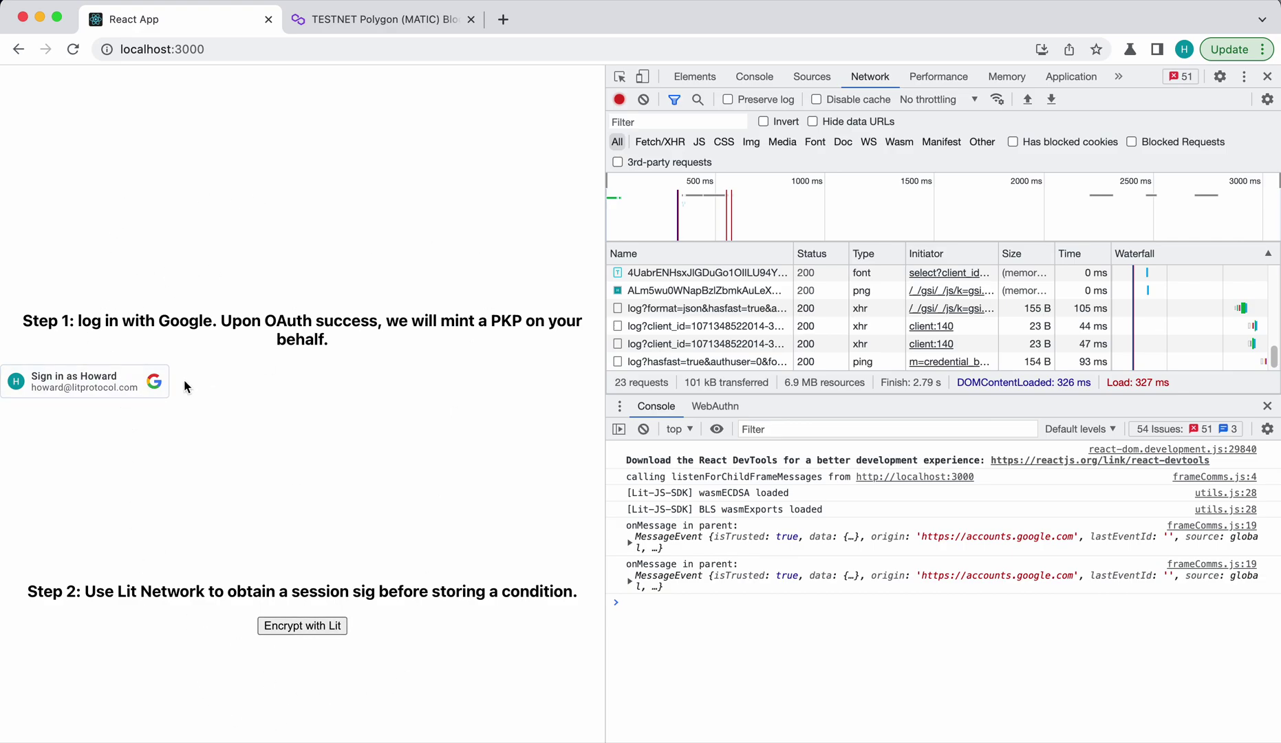
left_click(125, 388)
left_click(482, 379)
Step: Follow the waiting-for-auth heading and poll counter until the PKP is authed and minted
left_click_drag(197, 150, 420, 146)
left_click(395, 161)
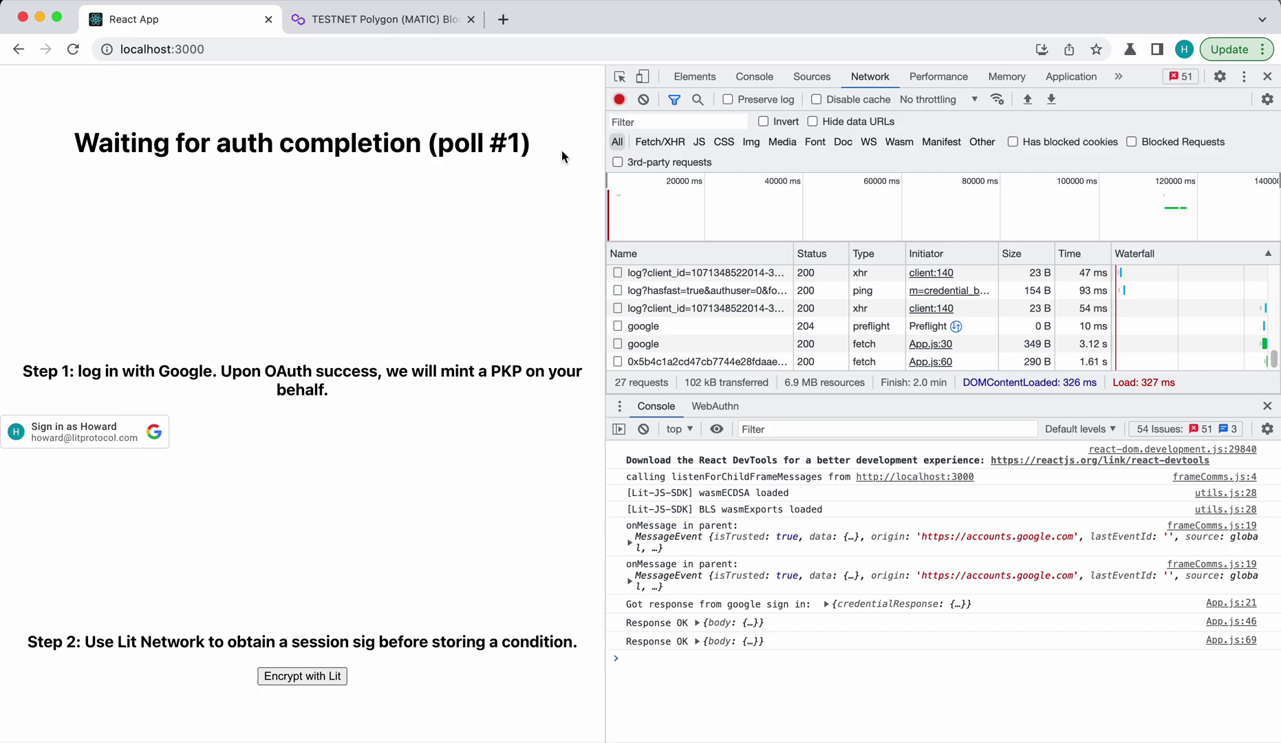
mouse_move(494, 147)
left_mouse_down()
mouse_move(120, 147)
mouse_move(423, 149)
left_mouse_up()
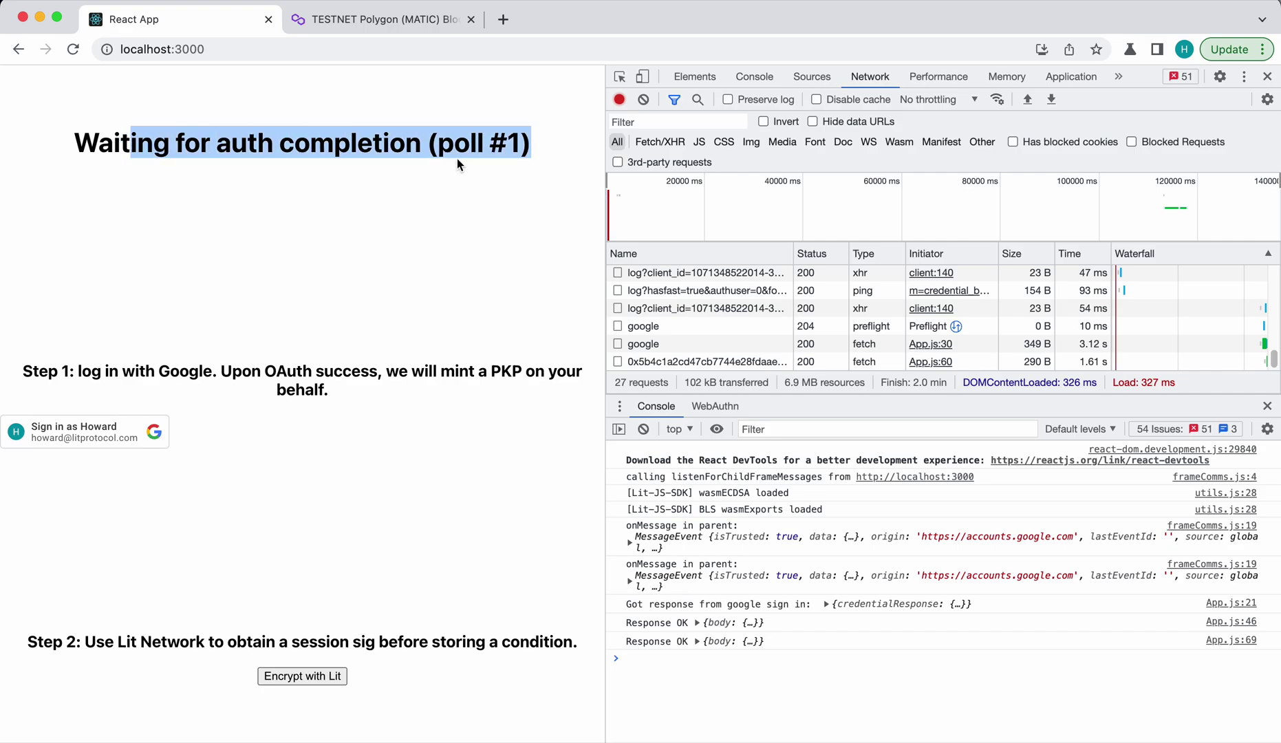
left_click(424, 149)
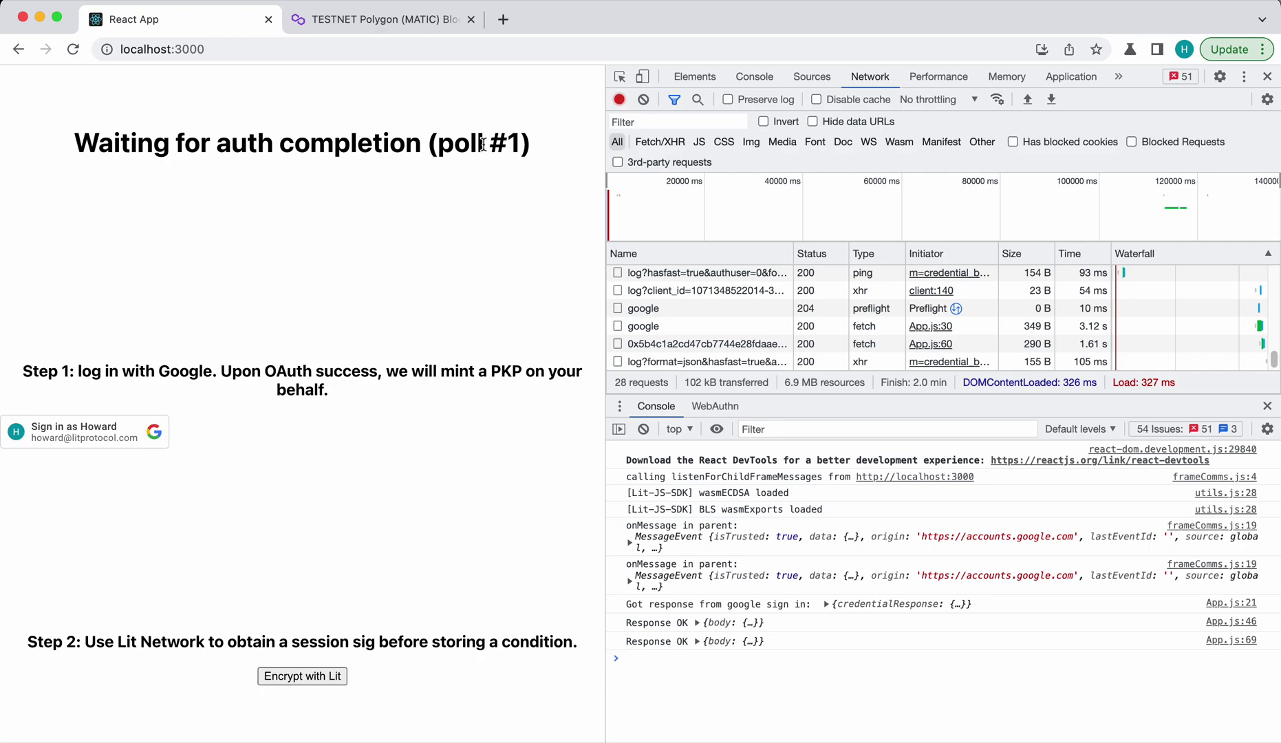
left_click_drag(484, 146, 140, 140)
left_click(134, 140)
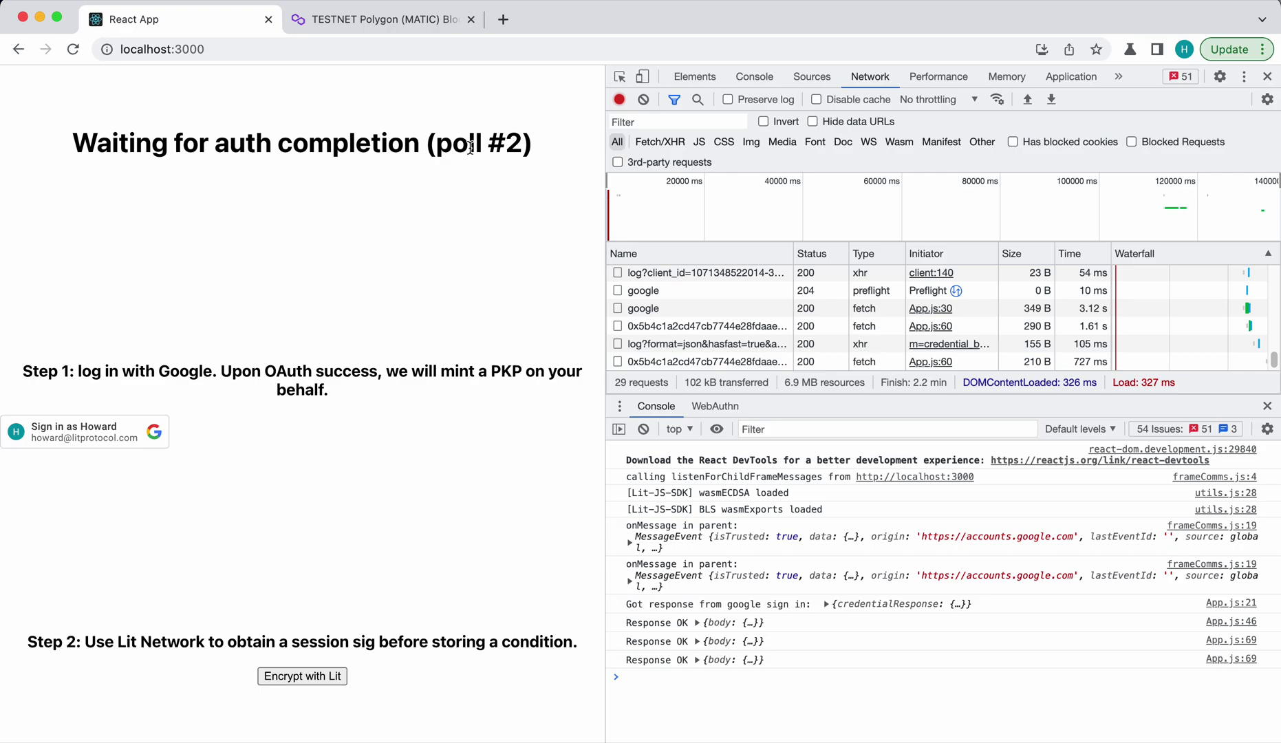
left_click_drag(127, 141, 473, 151)
left_click(471, 150)
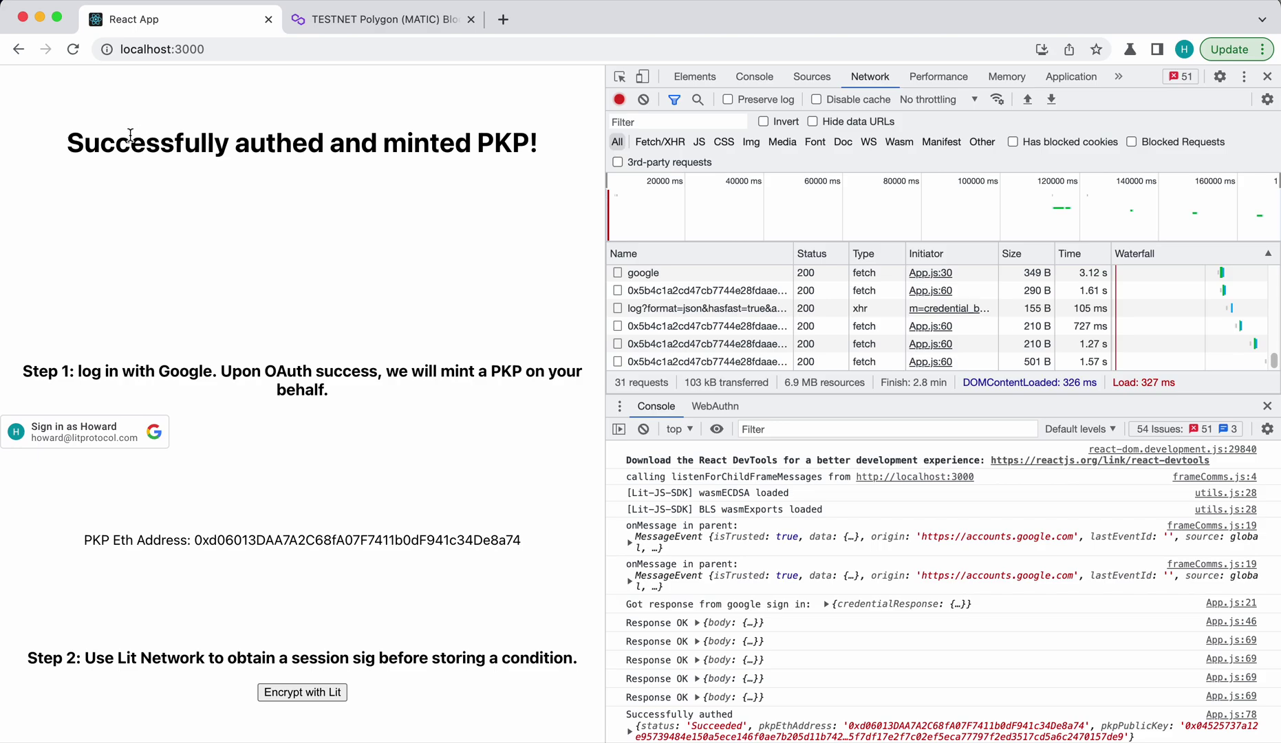
Step: Review the 'Successfully authed and minted PKP!' heading on the page
left_click_drag(146, 143, 455, 144)
left_click(486, 150)
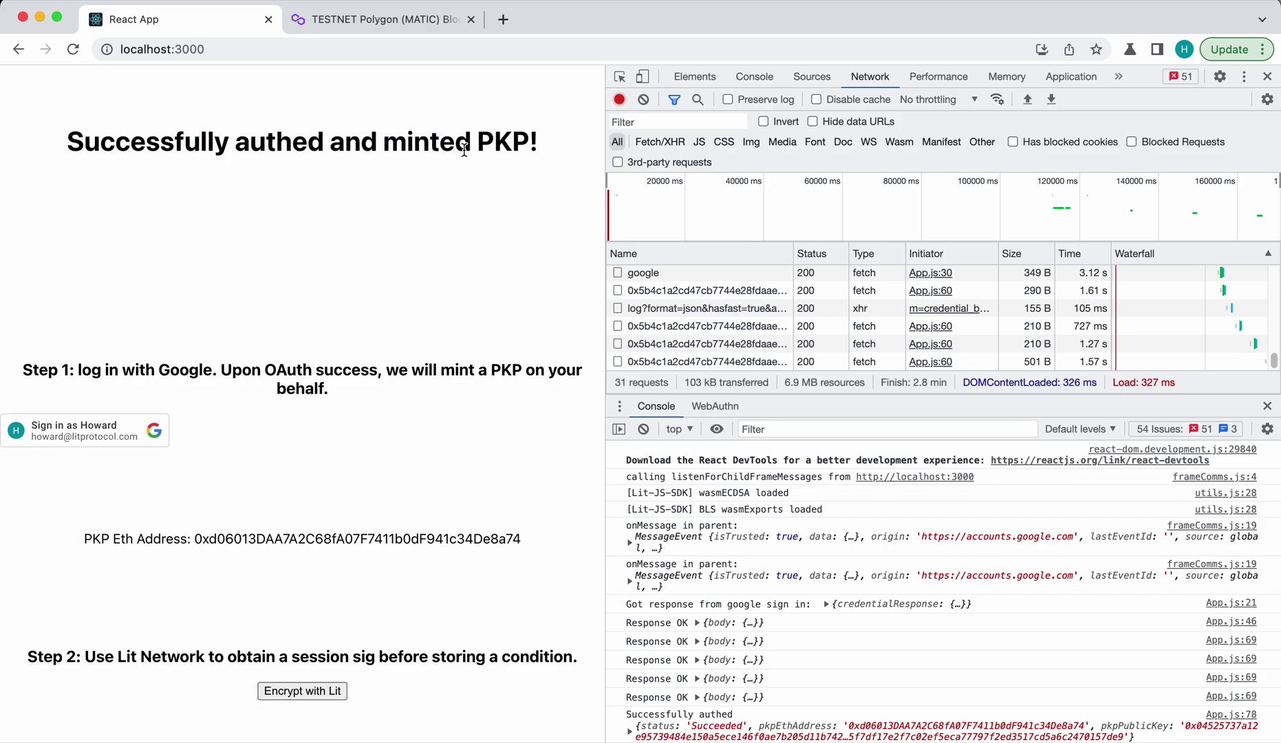
left_click_drag(138, 143, 439, 145)
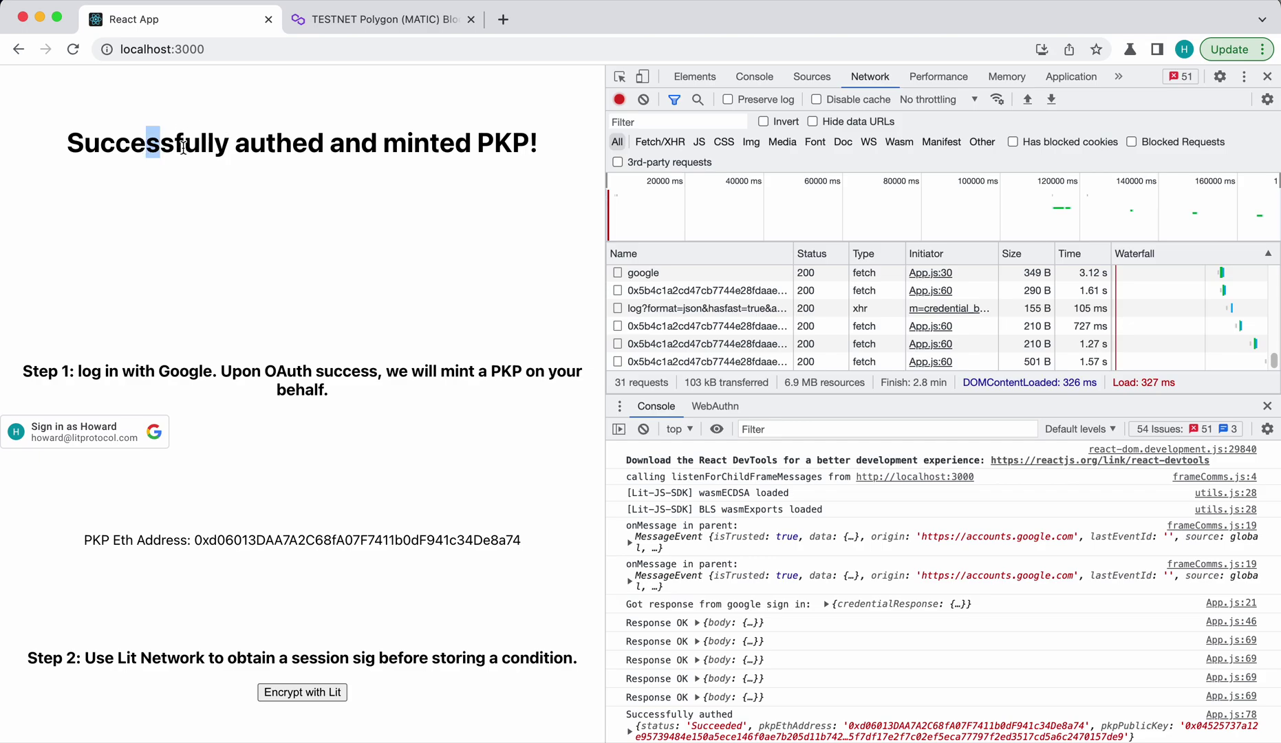
left_click(440, 146)
left_click_drag(146, 144, 462, 143)
left_click(466, 143)
Step: Inspect the last auth status request's Preview: Succeeded status, pkpEthAddress matching the page, and pkpPublicKey
left_click(671, 358)
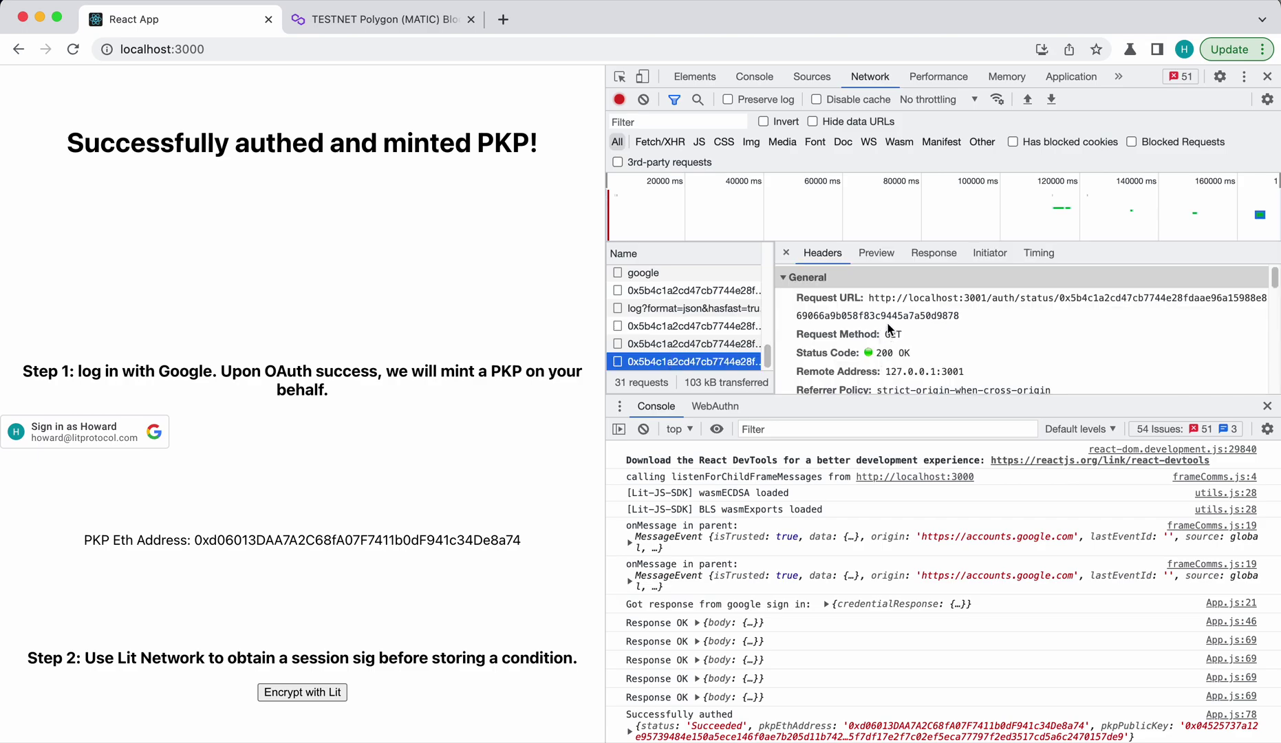
left_click(876, 252)
left_click_drag(801, 314, 918, 318)
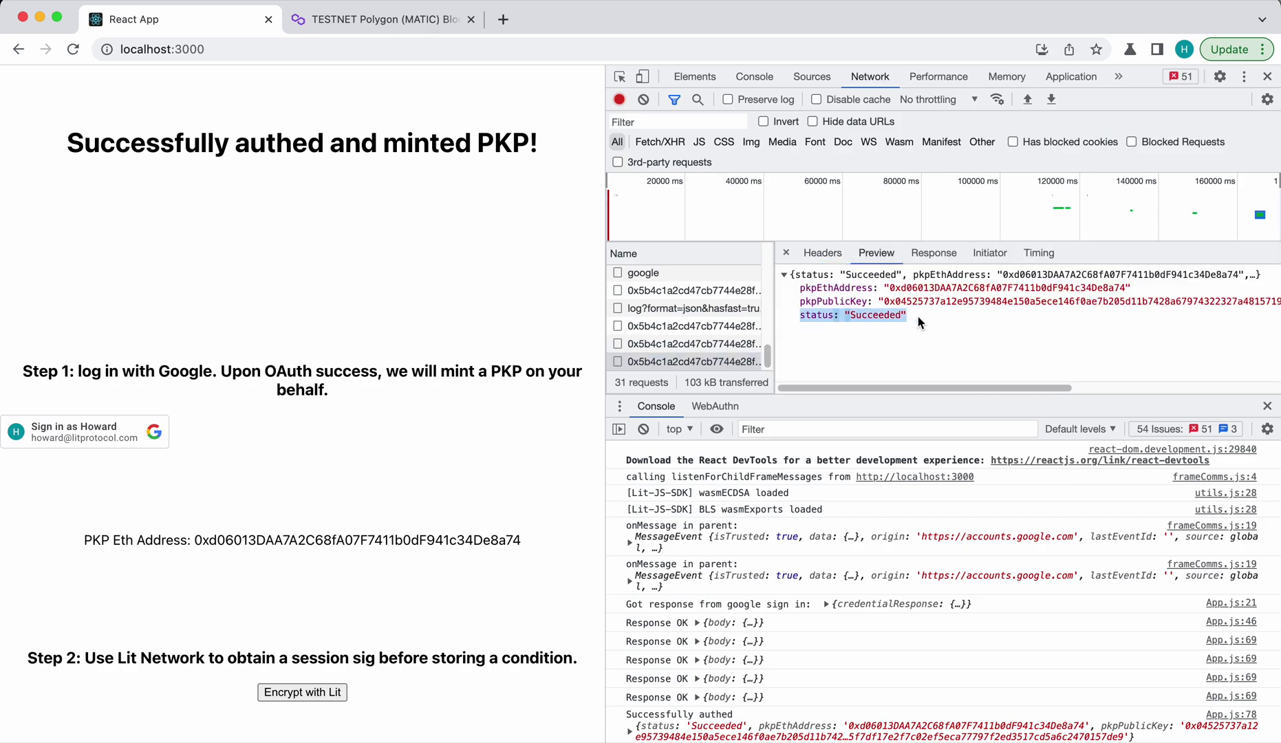
left_click(878, 314)
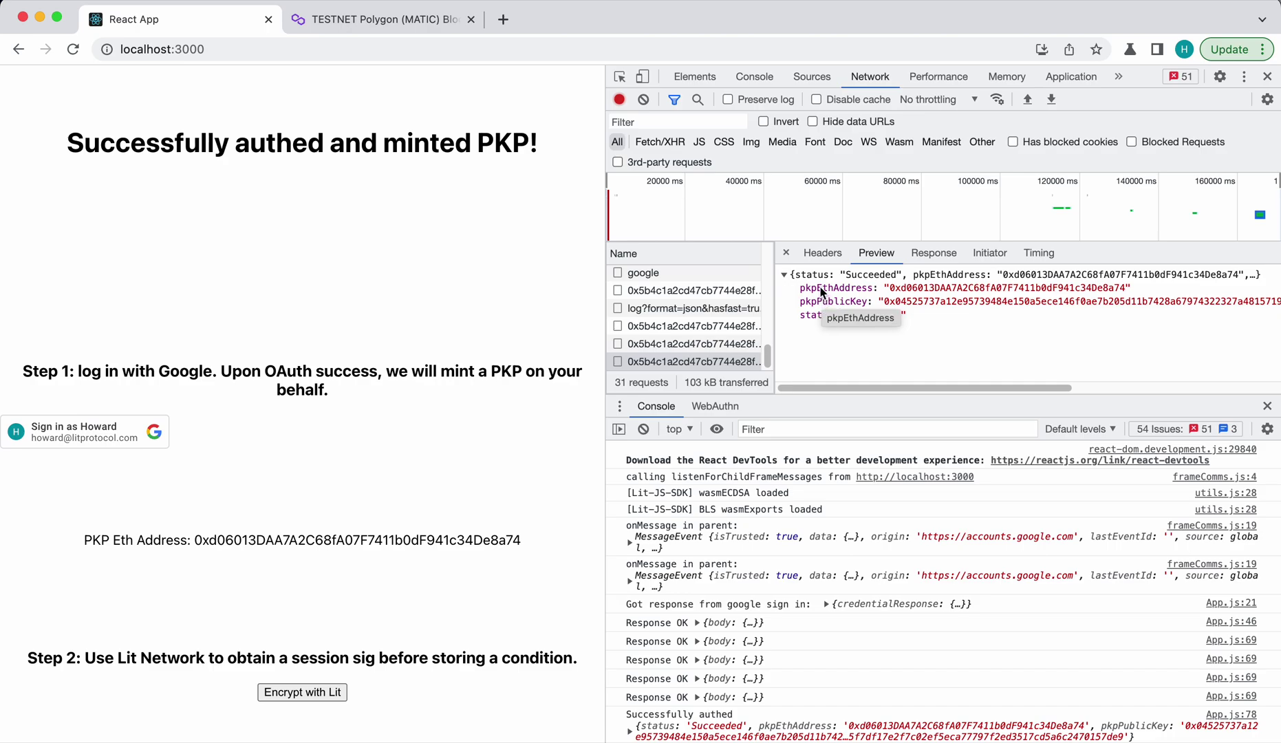
double_click(911, 290)
double_click(303, 542)
left_click(359, 616)
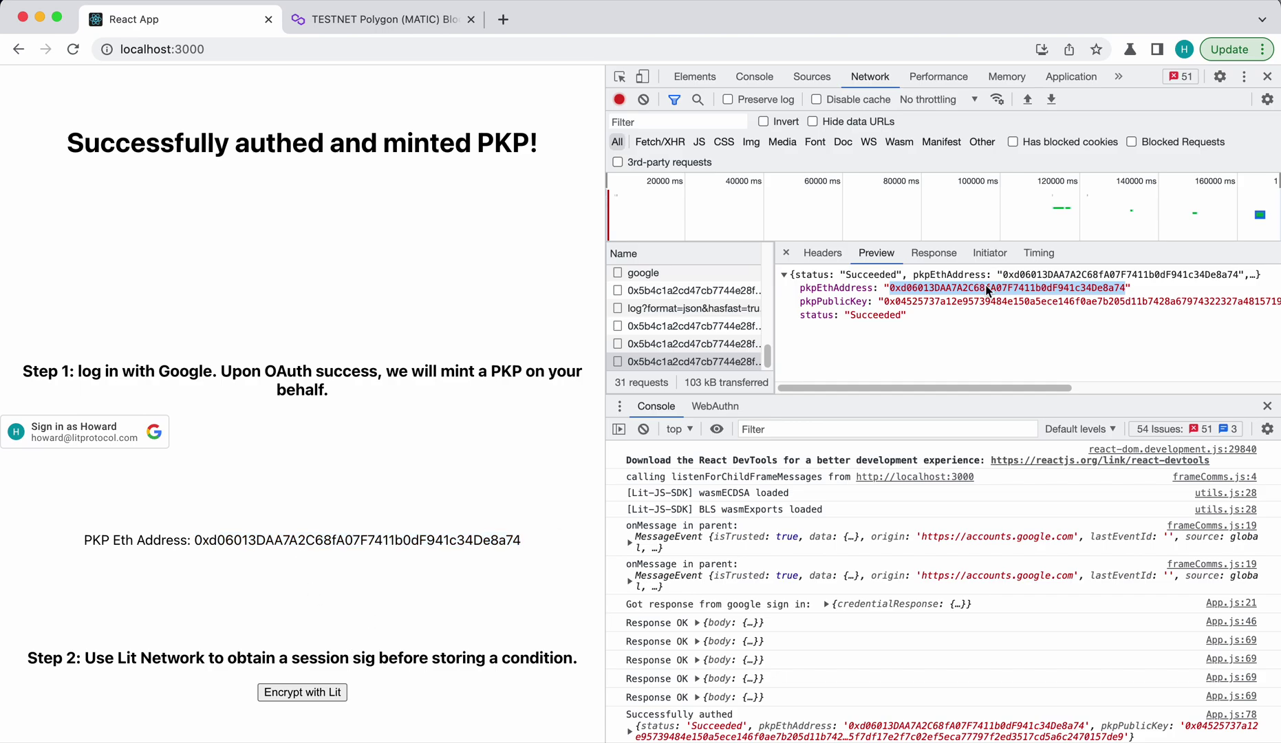
double_click(895, 301)
left_click(895, 321)
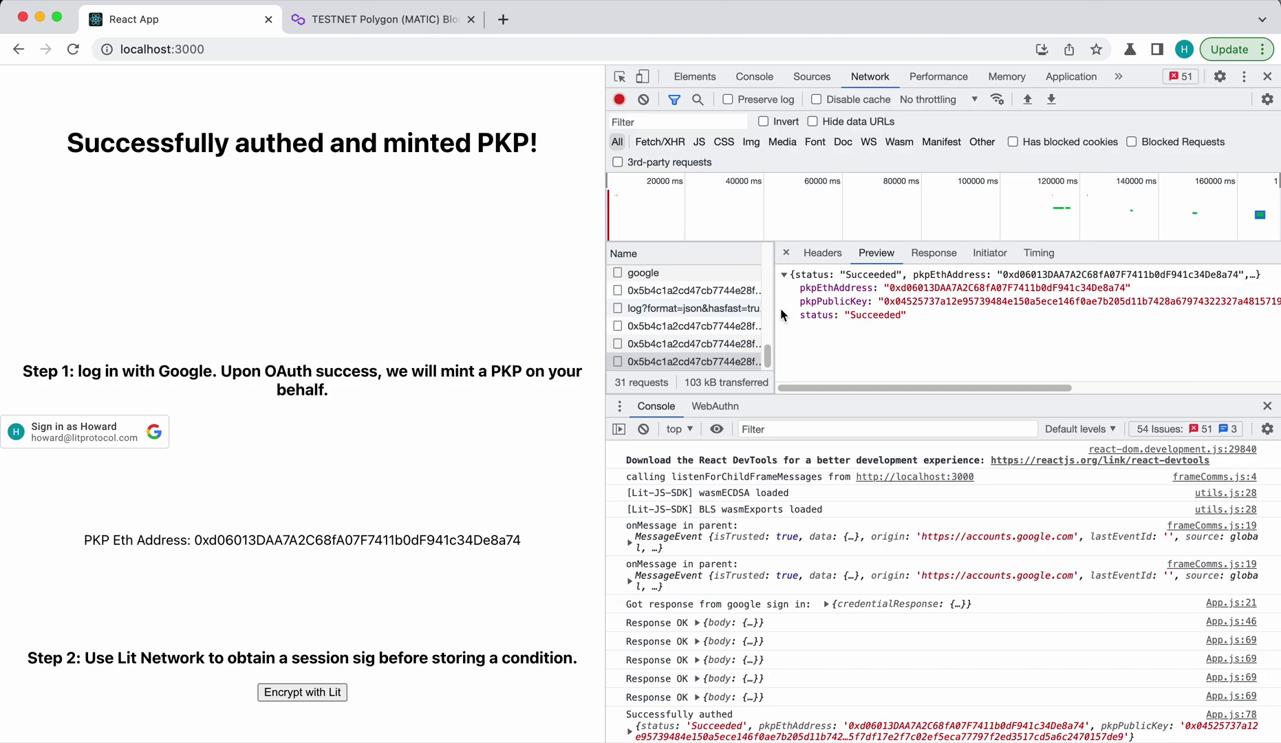
Step: Select the minting transaction hash from the request URL in the Headers view
left_click(842, 252)
double_click(1103, 302)
key("super+c")
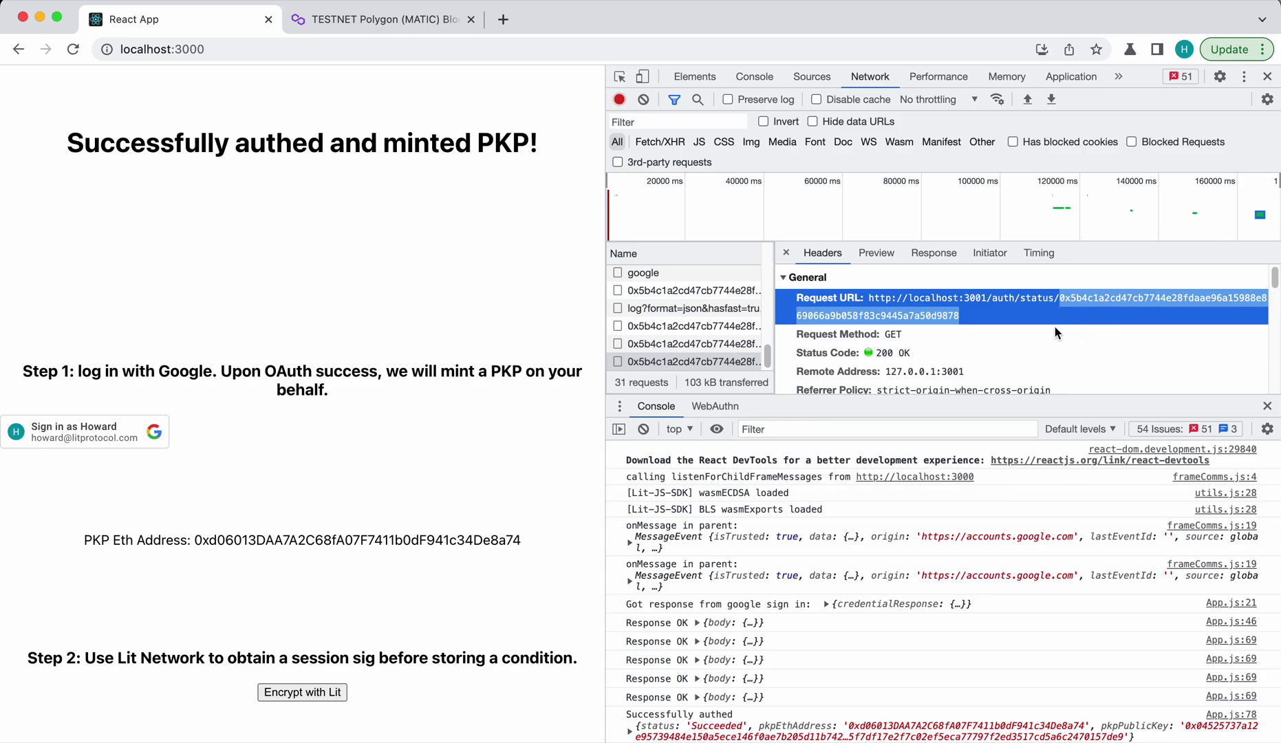
left_click(1054, 328)
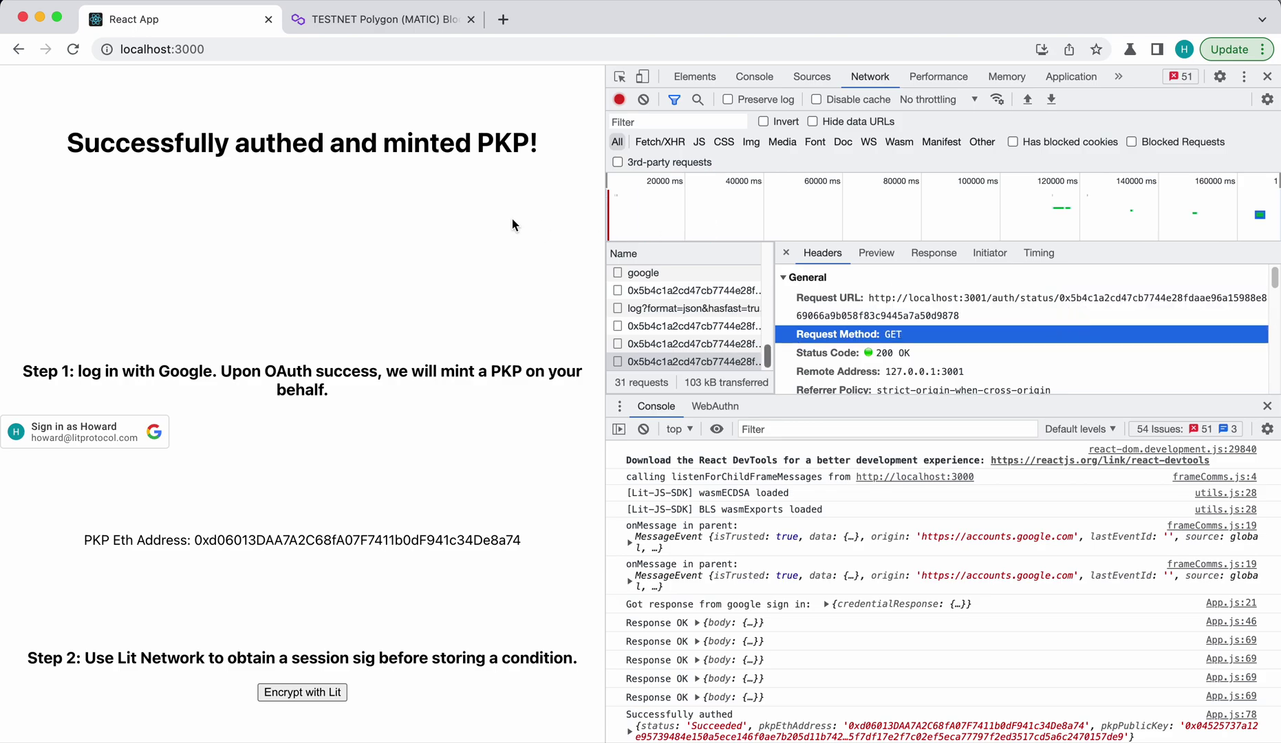
Step: Look up the copied transaction hash in the Polygonscan Mumbai search bar
key("ctrl+Tab")
left_click(306, 222)
key("super+v")
left_click(677, 217)
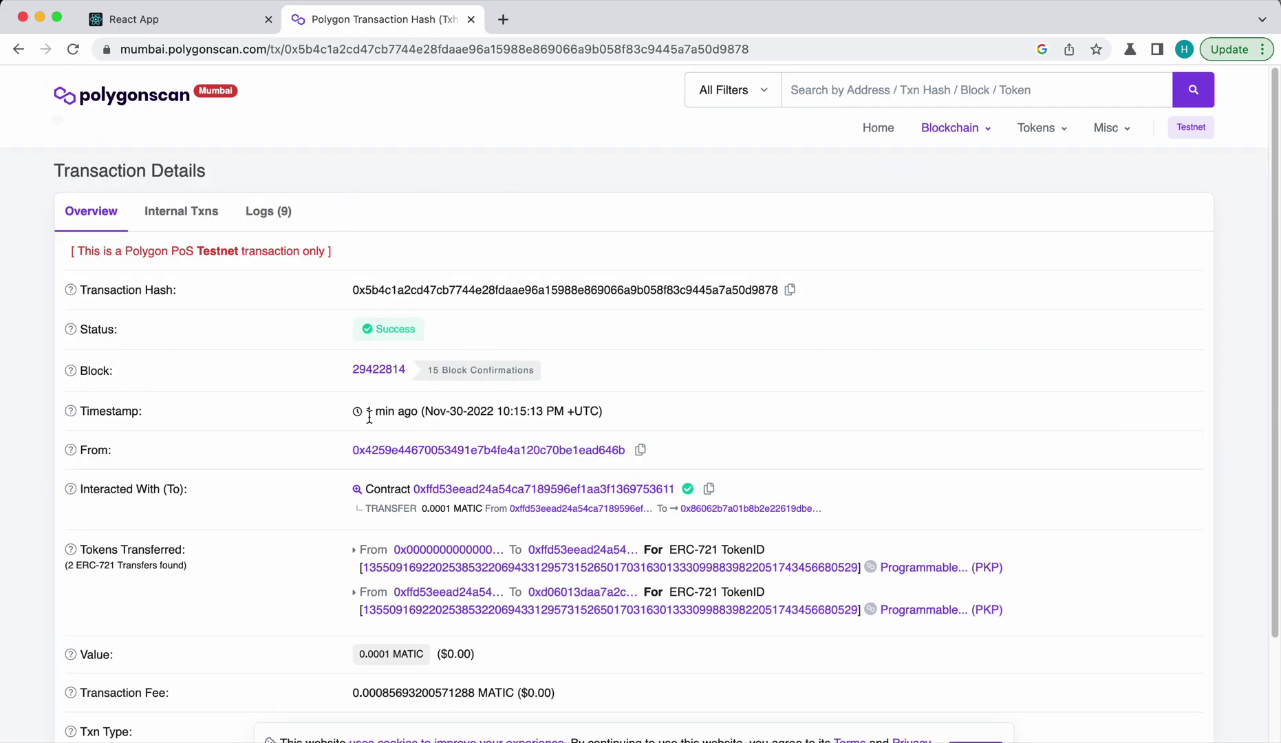
Step: Review the transaction's timestamp and block confirmations on the details page
left_click_drag(368, 416, 625, 412)
left_click(635, 411)
left_click_drag(434, 371, 579, 377)
left_click(588, 409)
Step: Switch back to the localhost:3000 React App showing the minted PKP
key("super+1")
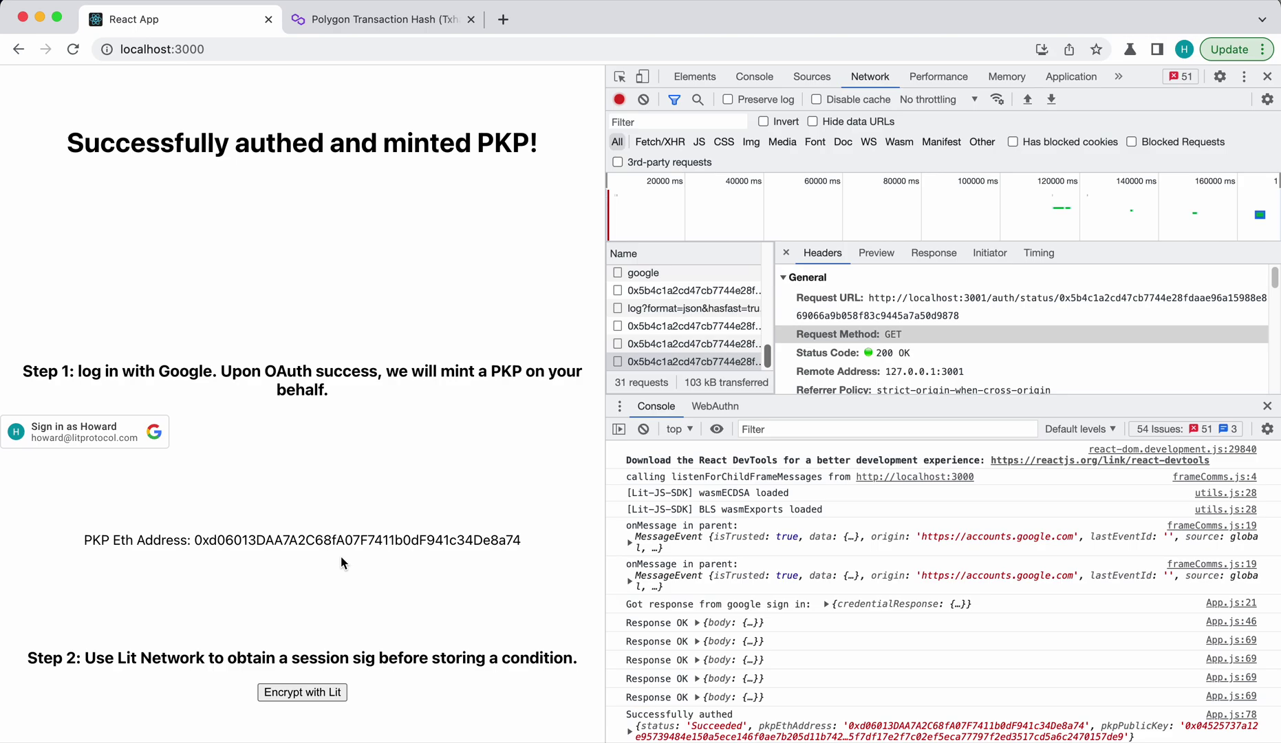
Step: Run 'Encrypt with Lit' until the page reports the condition was stored with the relayer
left_click(320, 694)
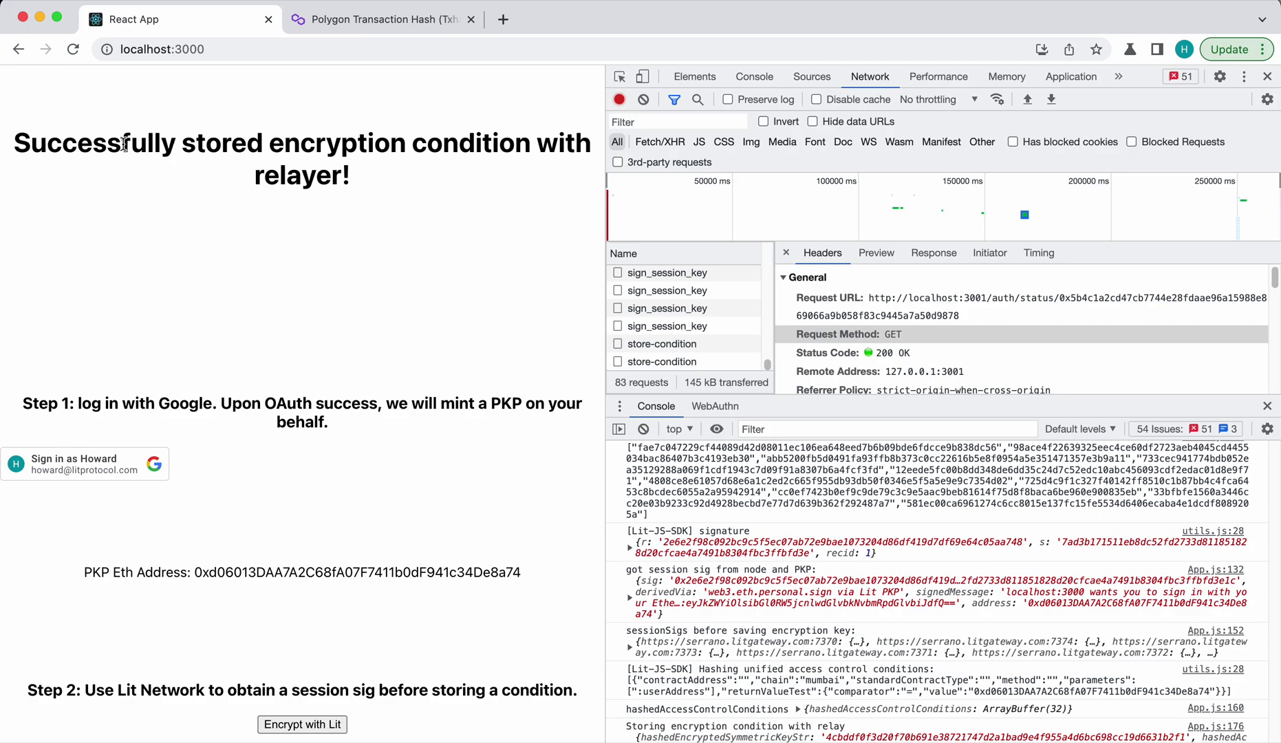
left_click_drag(122, 143, 300, 175)
left_click(319, 180)
left_click_drag(122, 143, 305, 178)
left_click(314, 184)
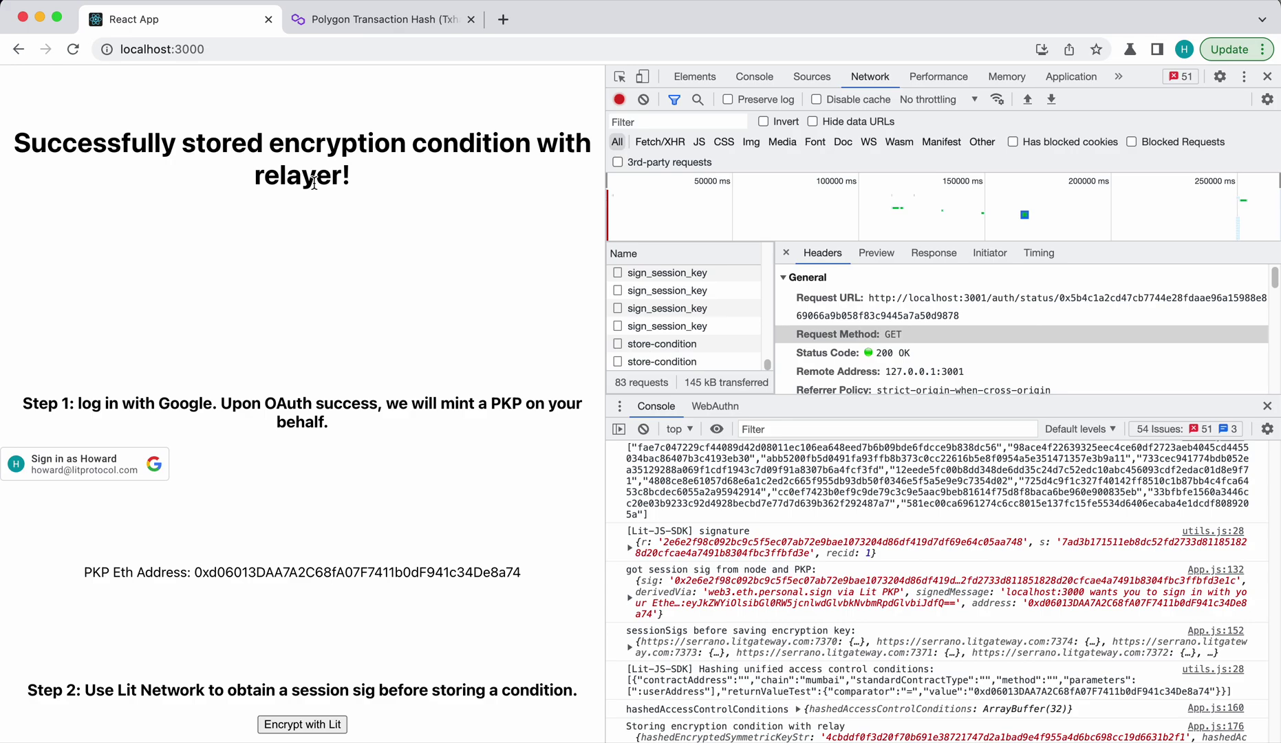